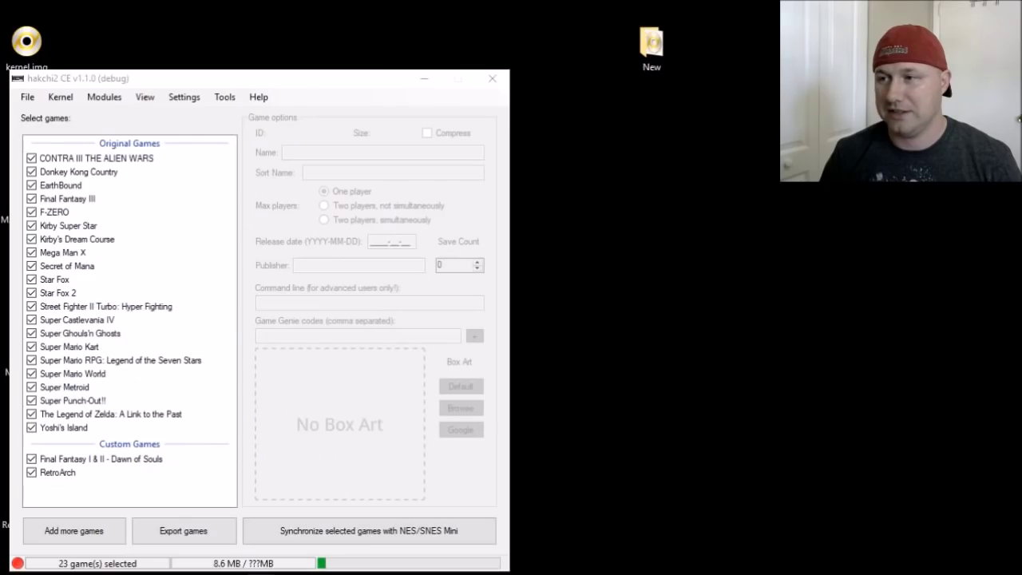
Step: View the options of the custom game Final Fantasy I & II - Dawn of Souls and the mod files in the New folder
click(250, 87)
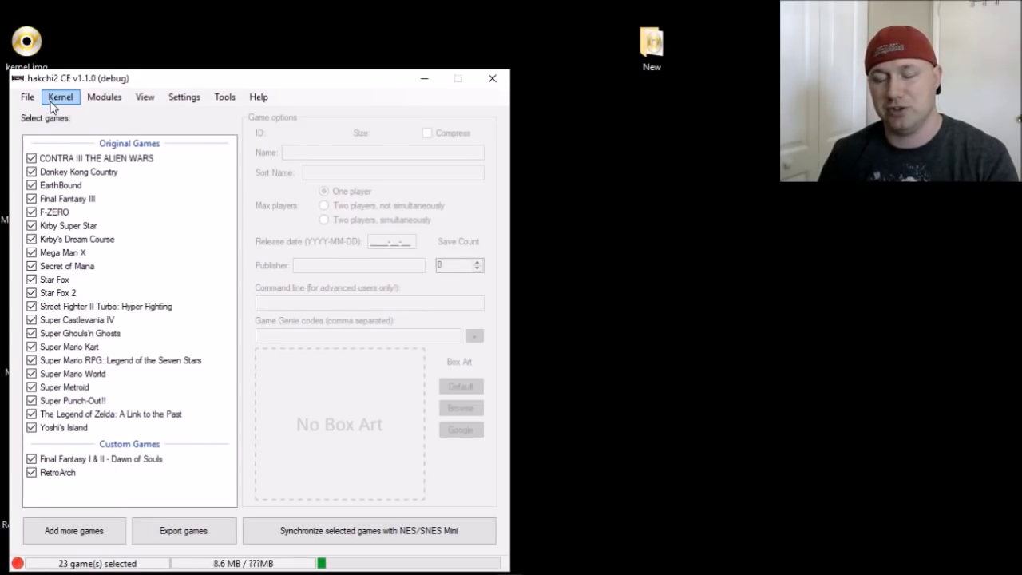
click(147, 463)
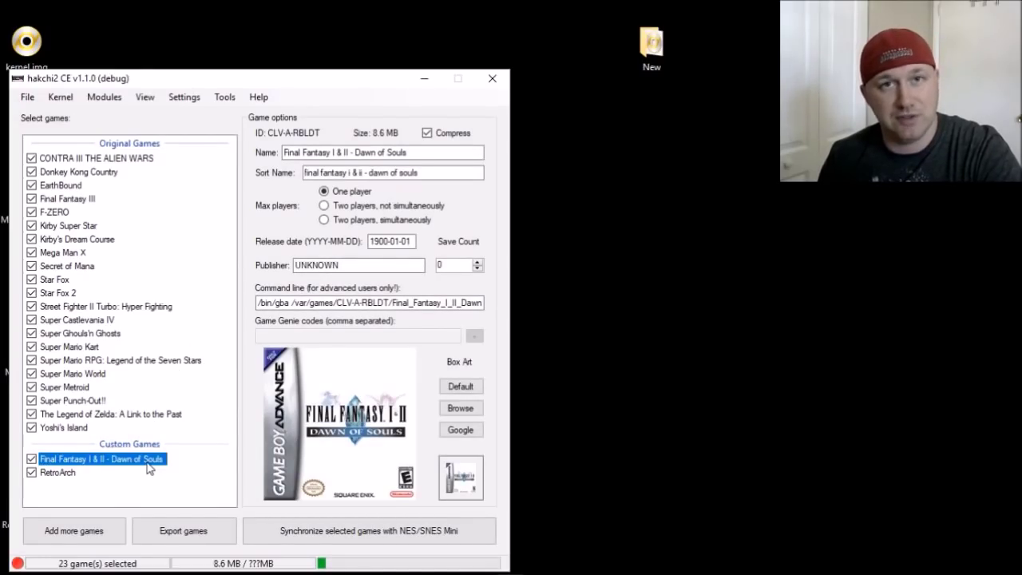
key(alt+Tab)
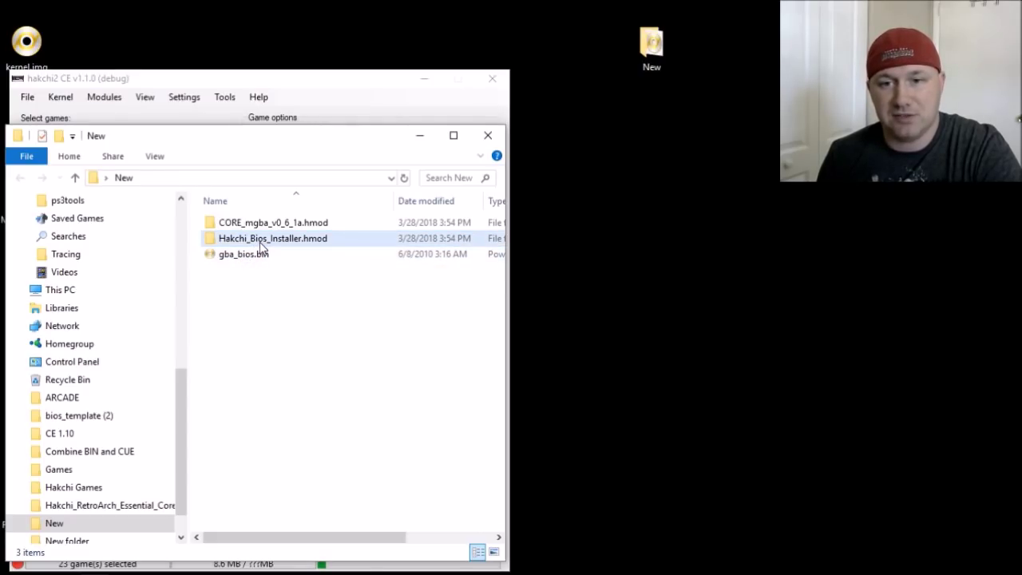
click(261, 246)
click(266, 227)
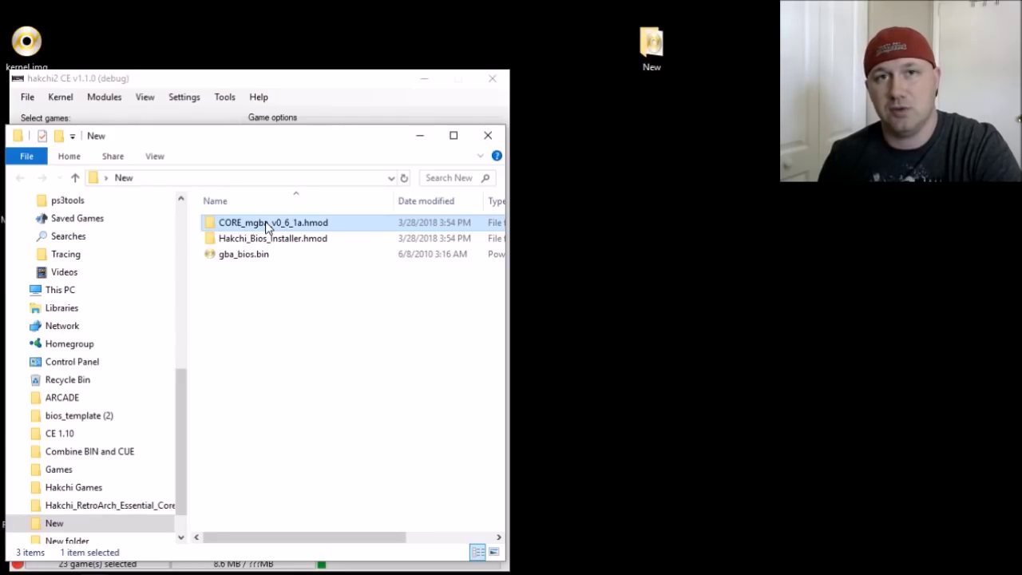
Step: Open hakchi's user_mods folder and place the New folder window beside it
key(alt+Tab)
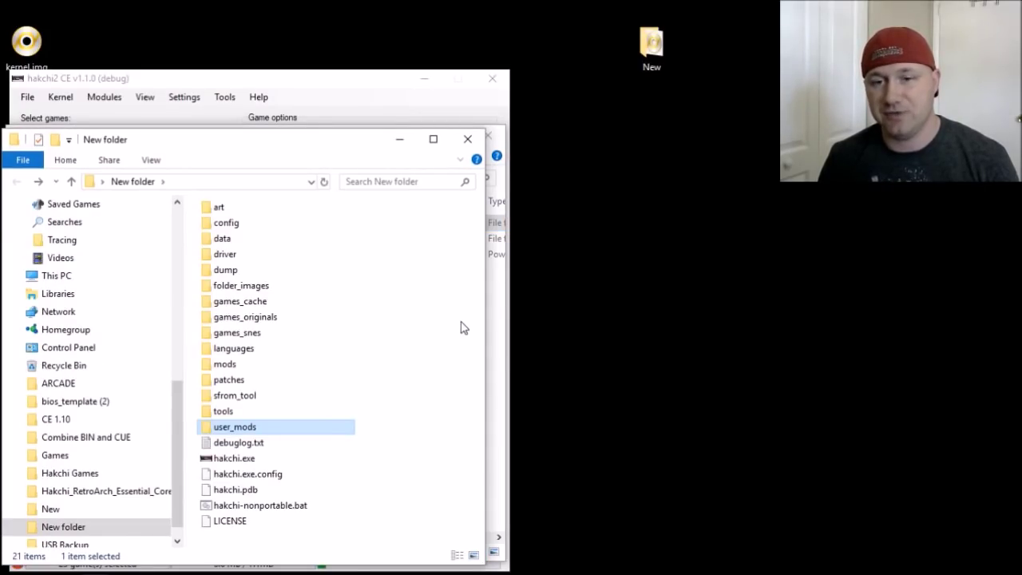
double_click(248, 431)
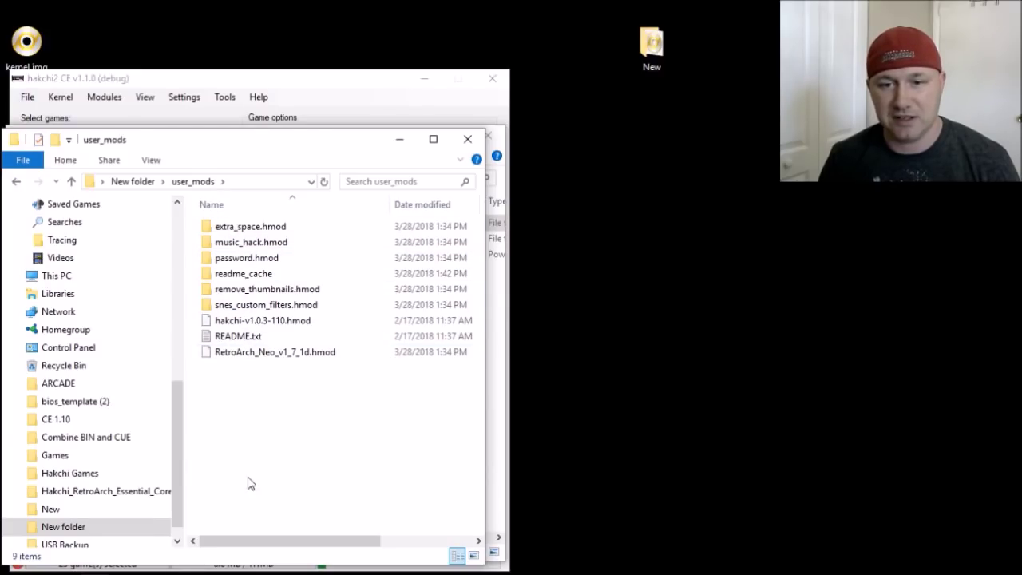
click(107, 569)
click(175, 534)
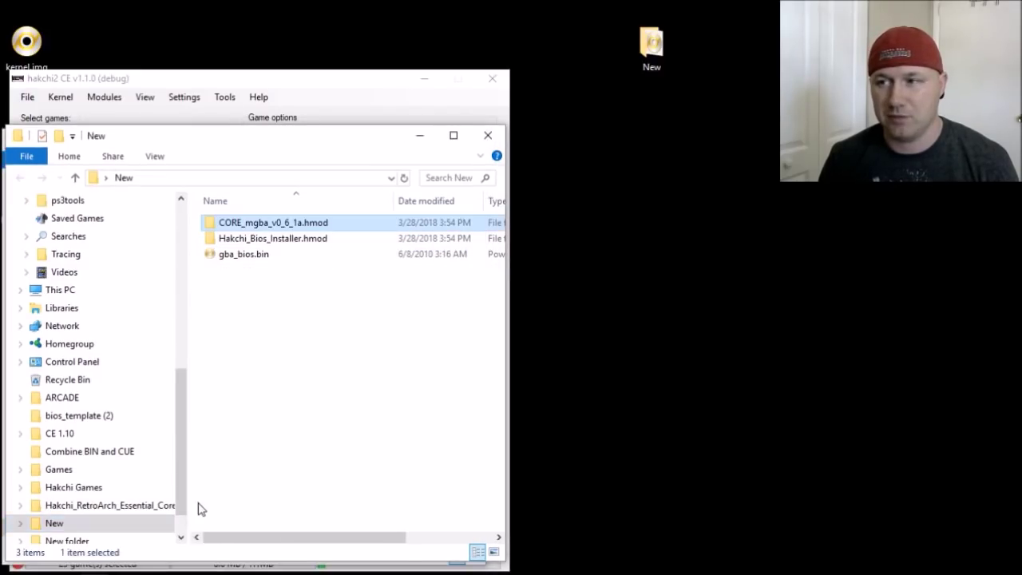
drag(347, 141, 818, 153)
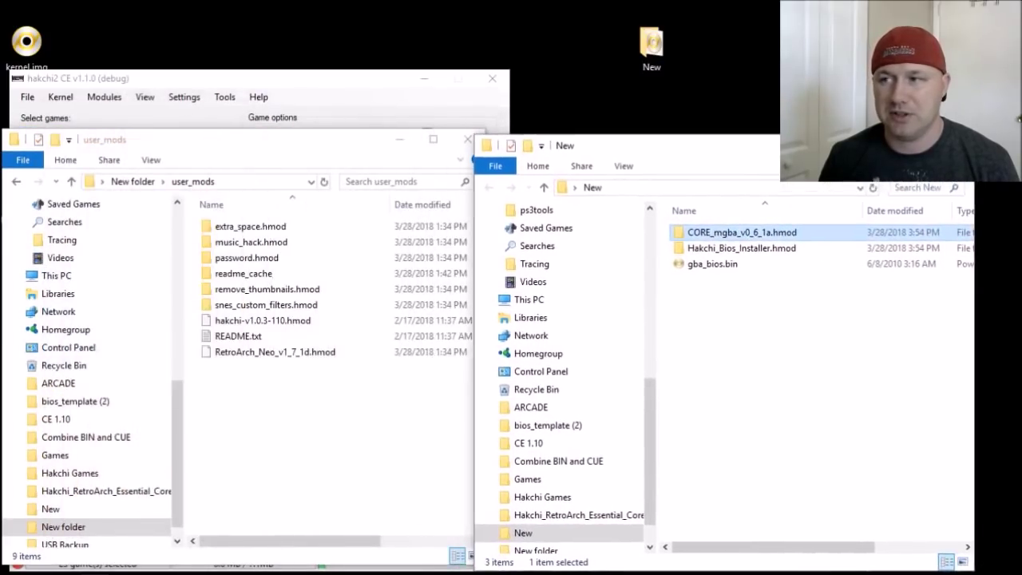
Step: Move CORE_mgba_v0_6_1a.hmod and Hakchi_Bios_Installer.hmod from the New folder into user_mods
click(796, 265)
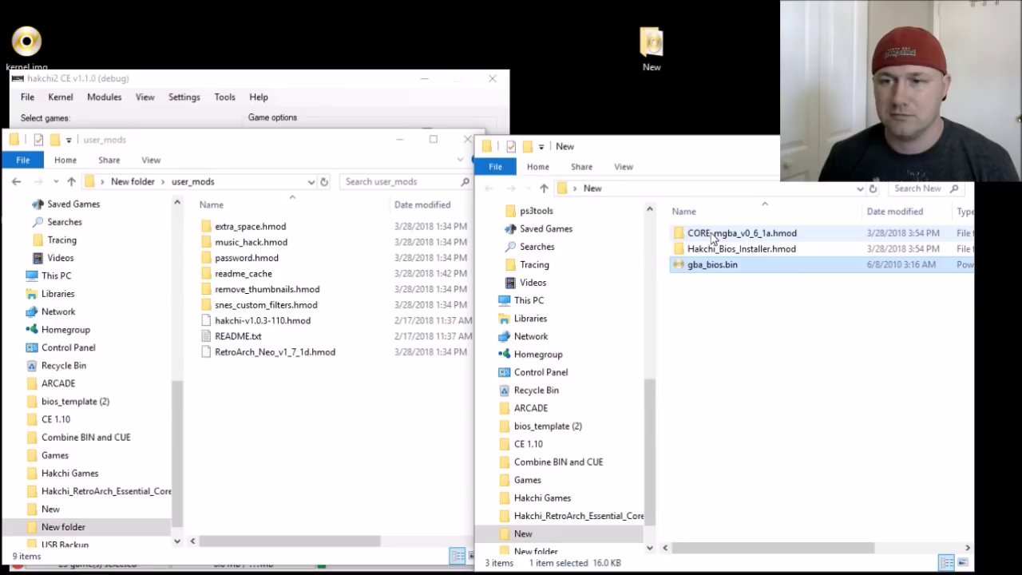
click(714, 233)
shift+click(717, 254)
drag(717, 252, 343, 429)
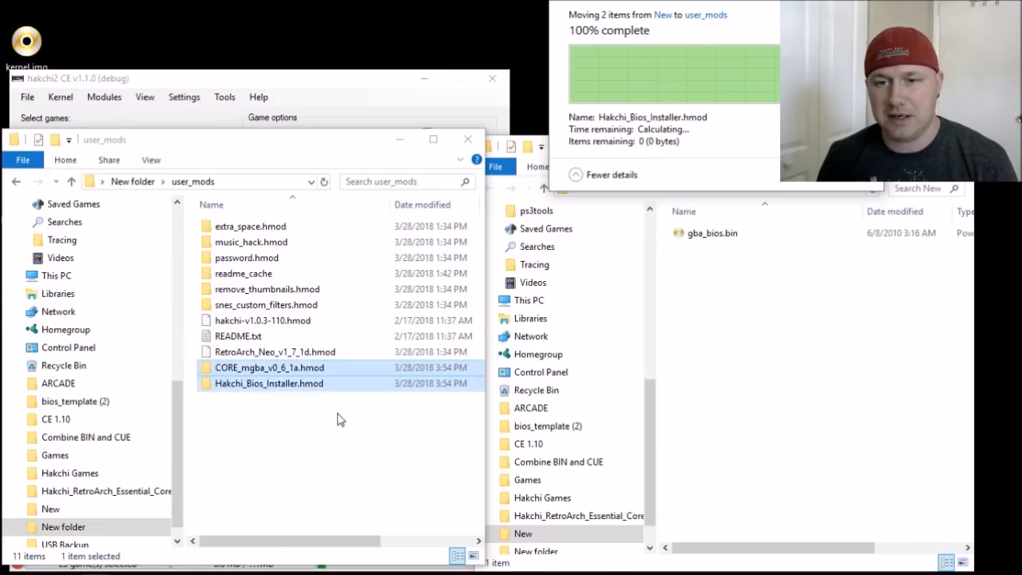
Step: Copy gba_bios.bin from the New folder into etc/libretro/system inside Hakchi_Bios_Installer.hmod, and close both folder windows
double_click(291, 385)
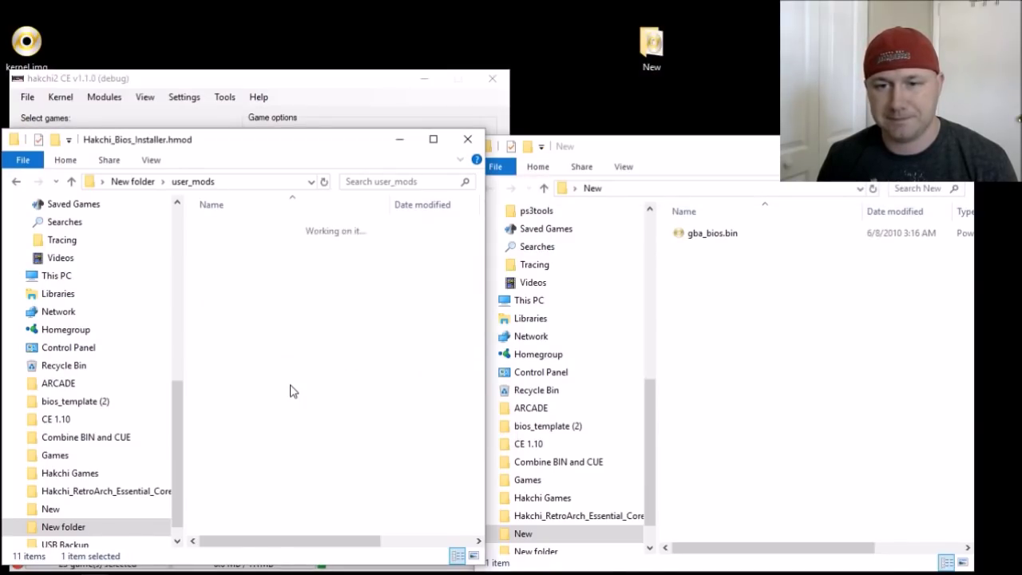
click(720, 237)
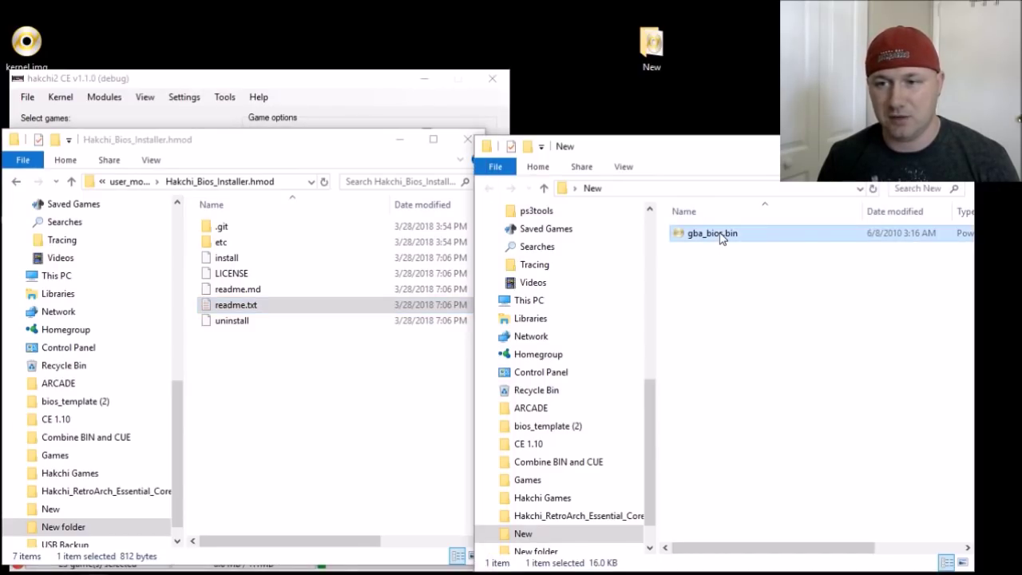
right_click(721, 234)
click(755, 144)
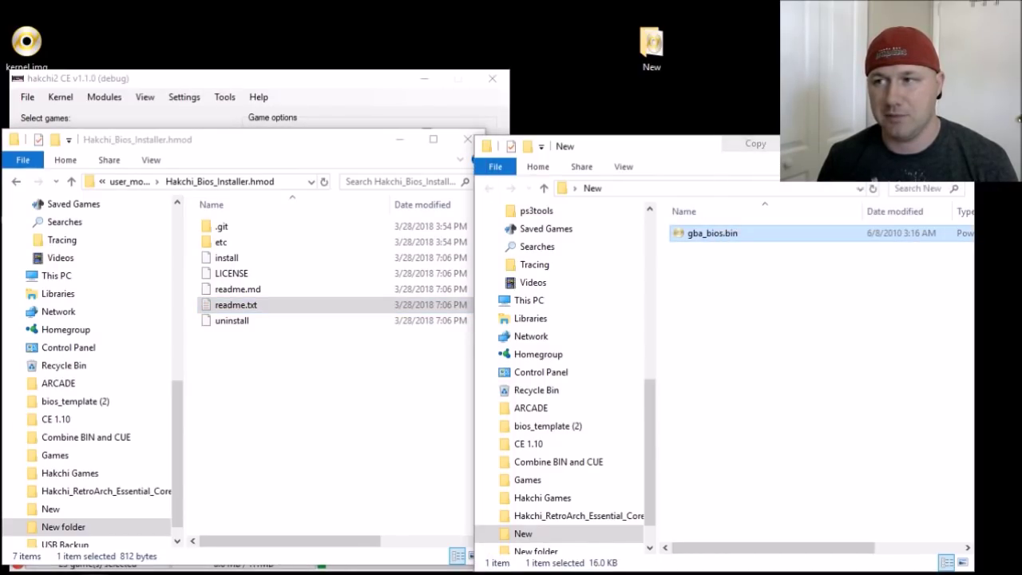
double_click(241, 245)
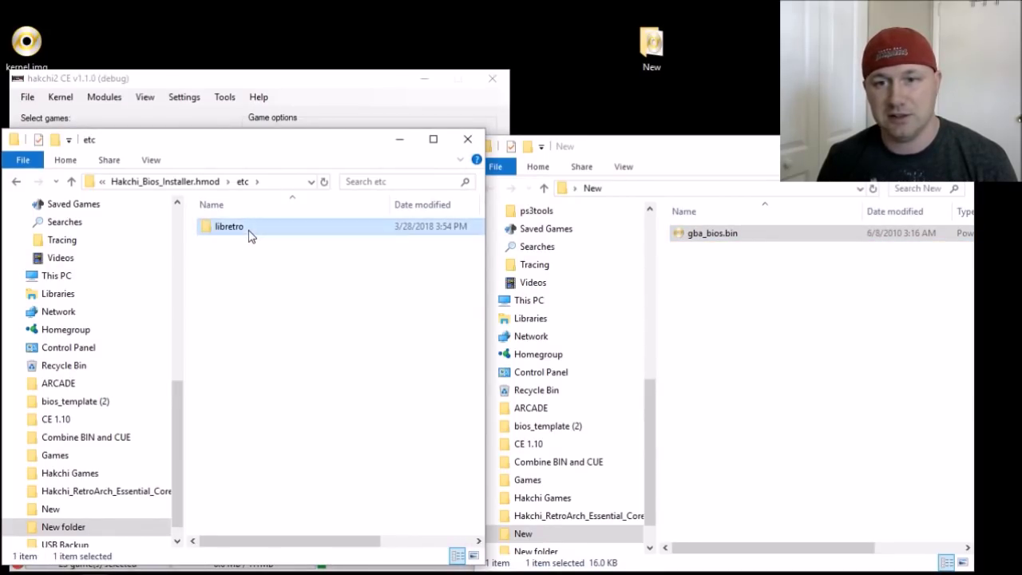
double_click(229, 227)
double_click(249, 231)
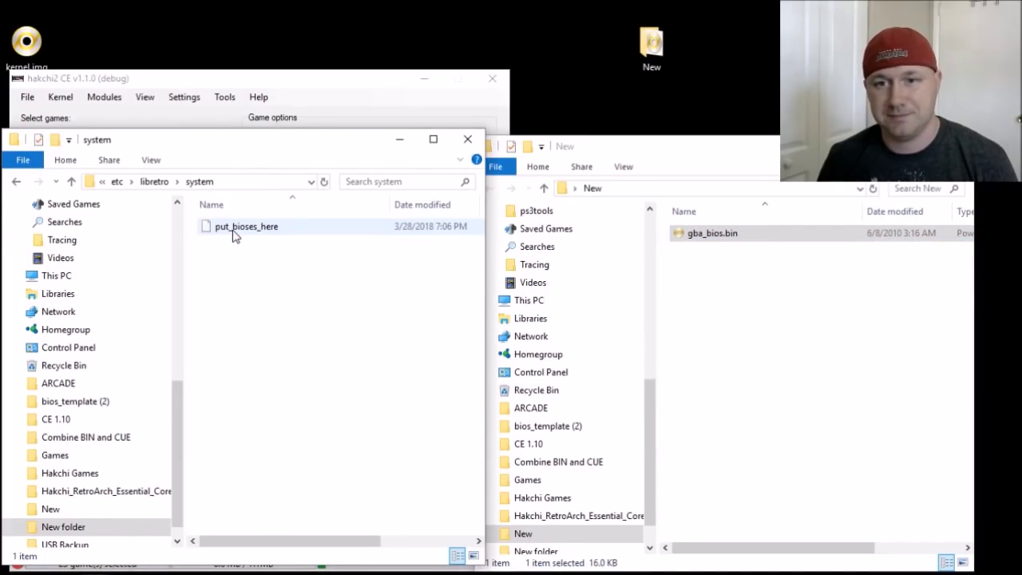
right_click(266, 281)
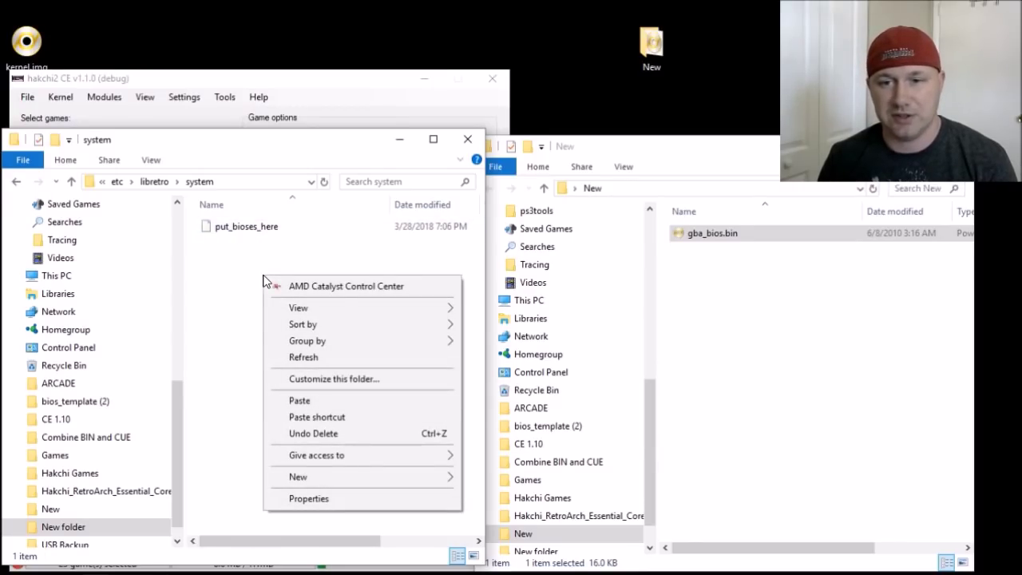
click(306, 393)
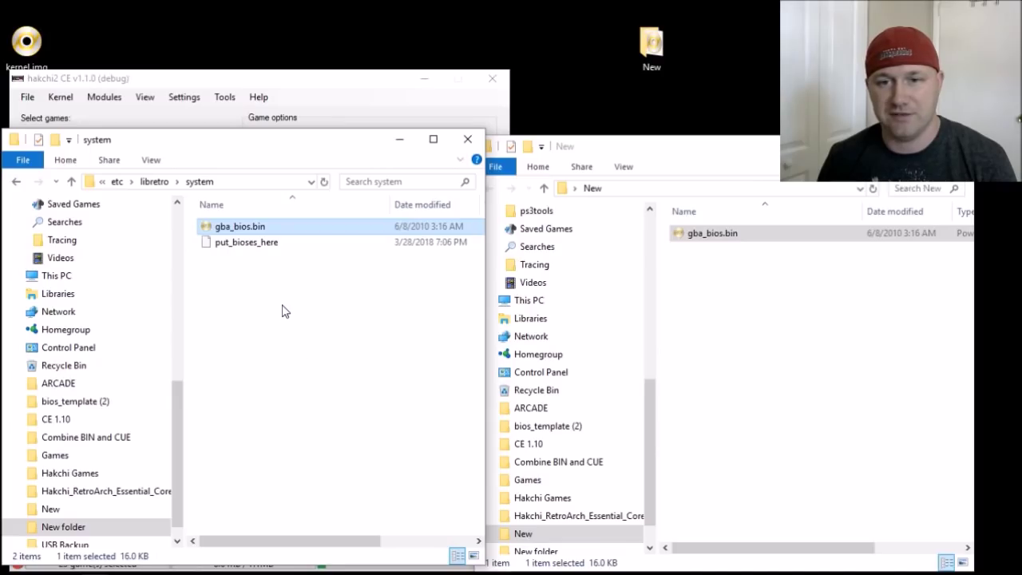
click(465, 140)
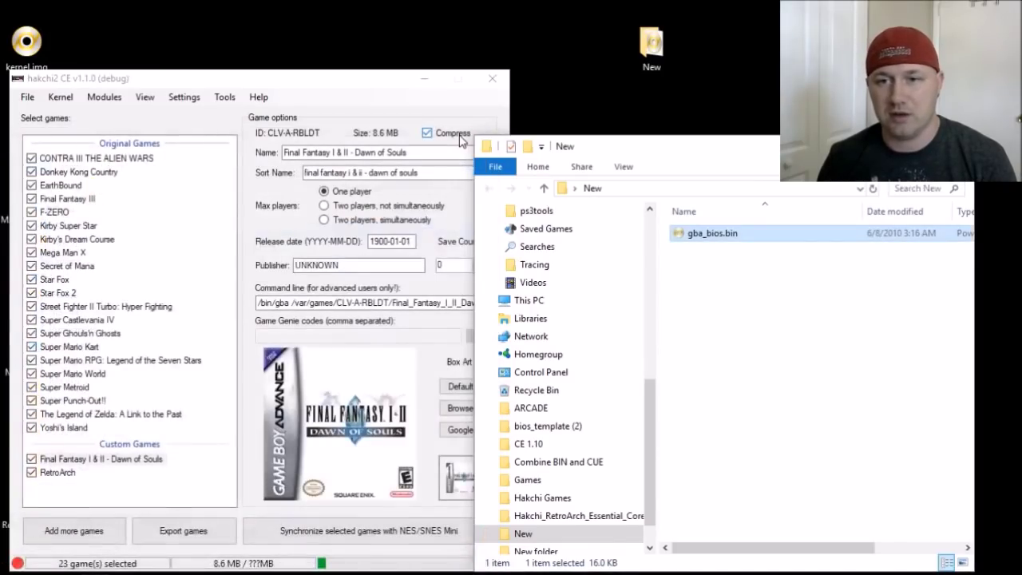
click(461, 142)
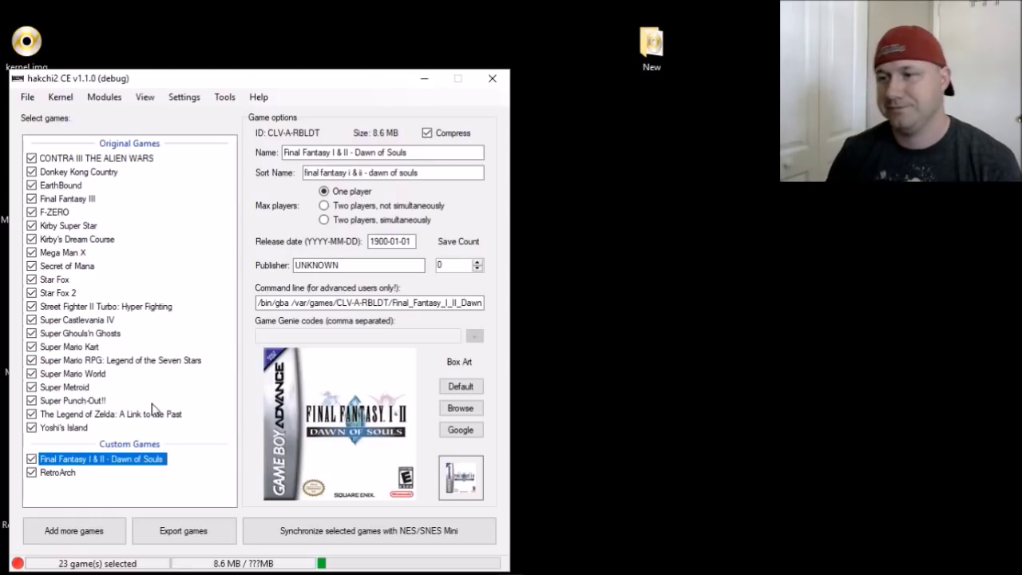
Step: Install the Bios Template, RetroArch Neo 1.7.1d and mGBA Core for RetroArch modules, and synchronize the selected games with the console
click(105, 96)
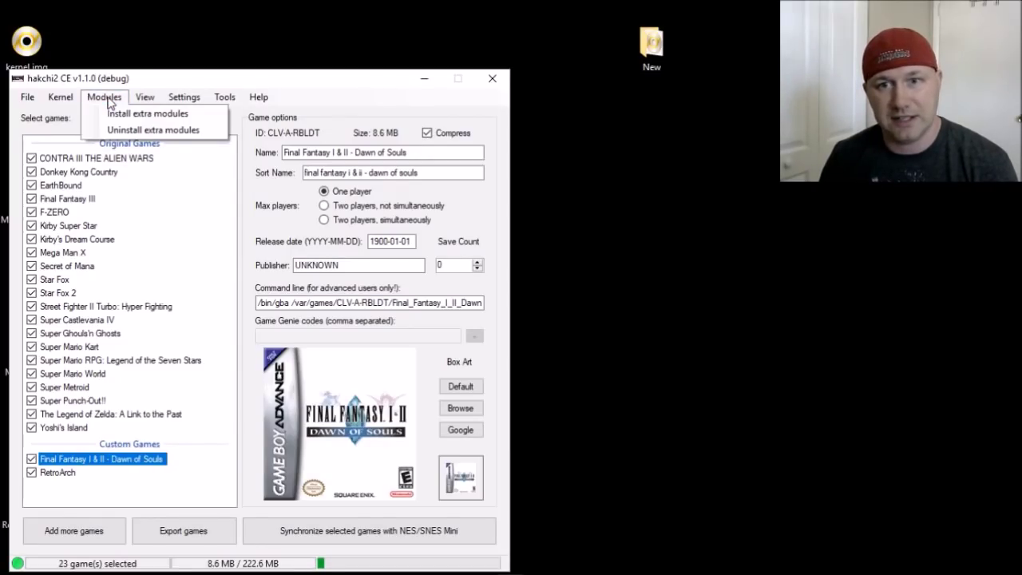
click(116, 113)
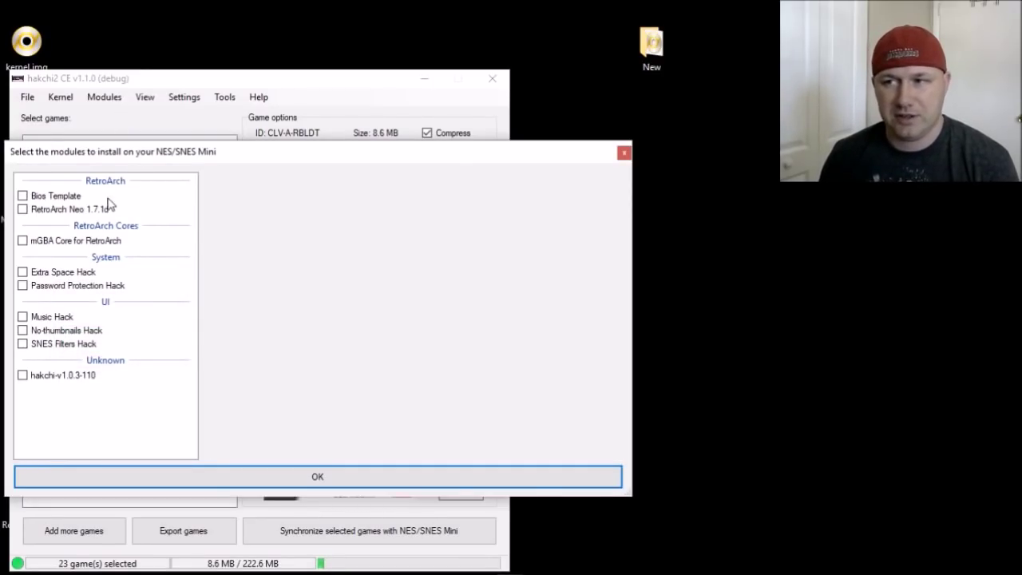
click(67, 199)
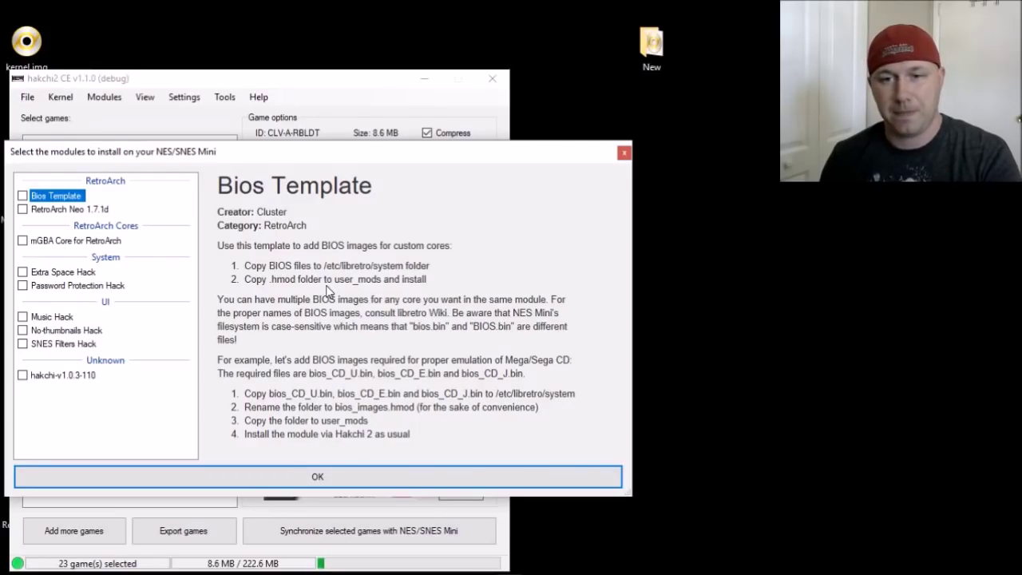
click(22, 195)
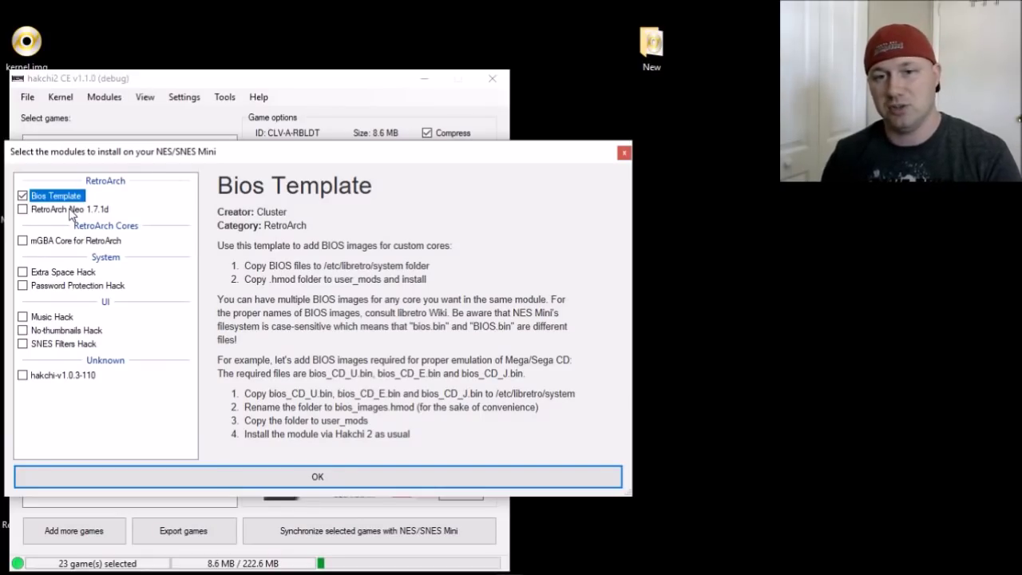
click(24, 210)
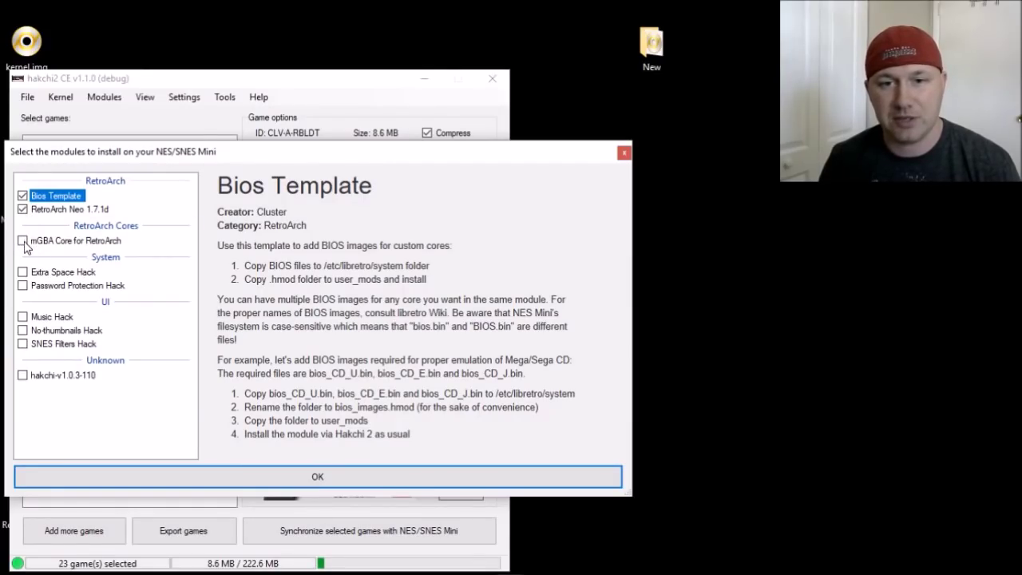
click(23, 241)
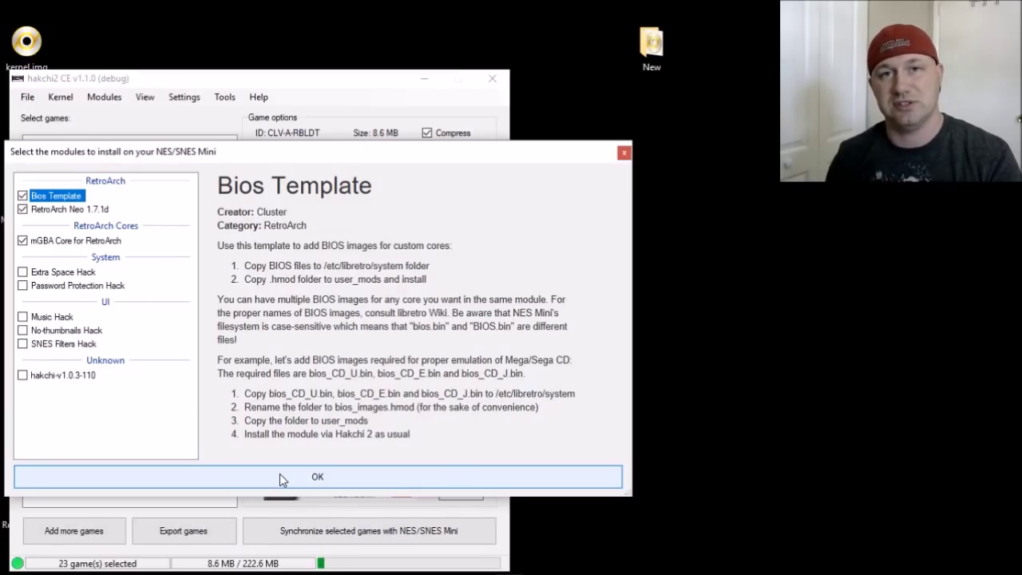
click(280, 479)
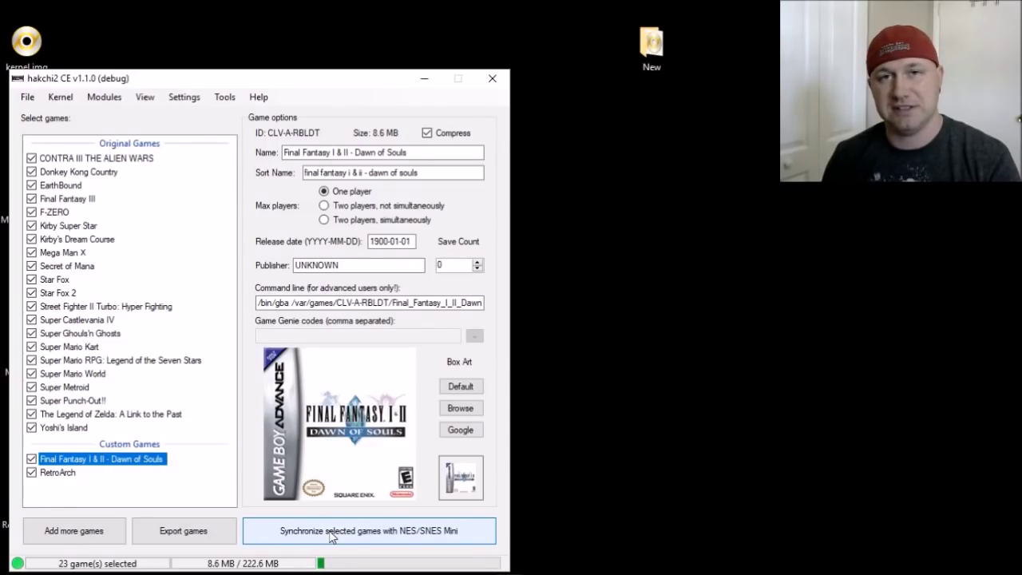
click(332, 535)
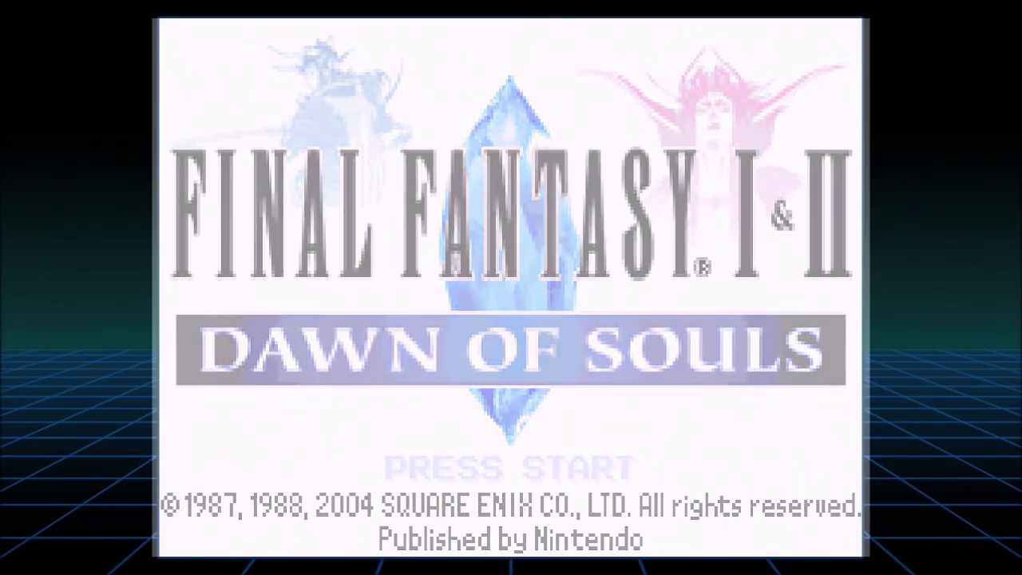
key(Return)
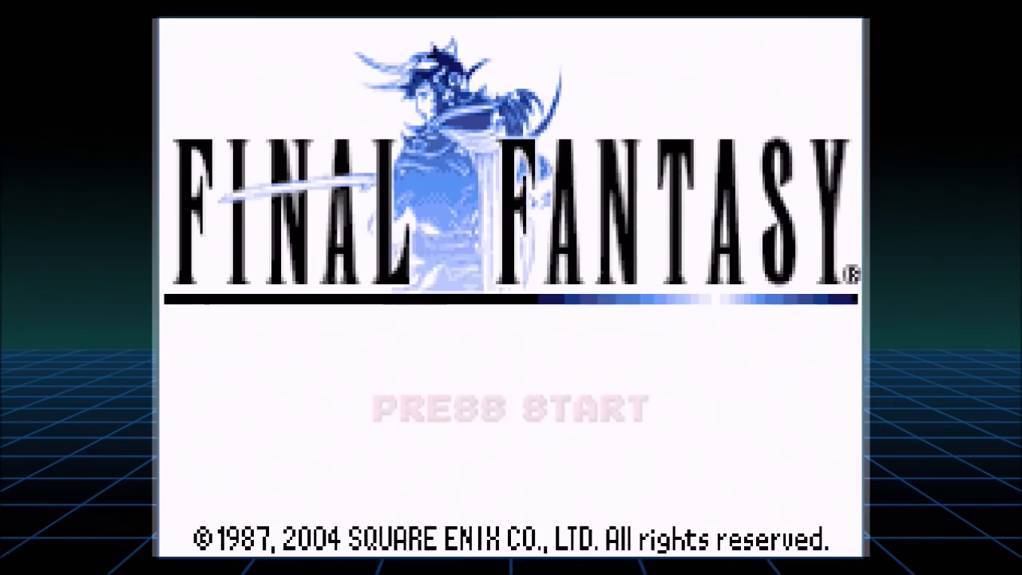
key(Return)
key(Return)
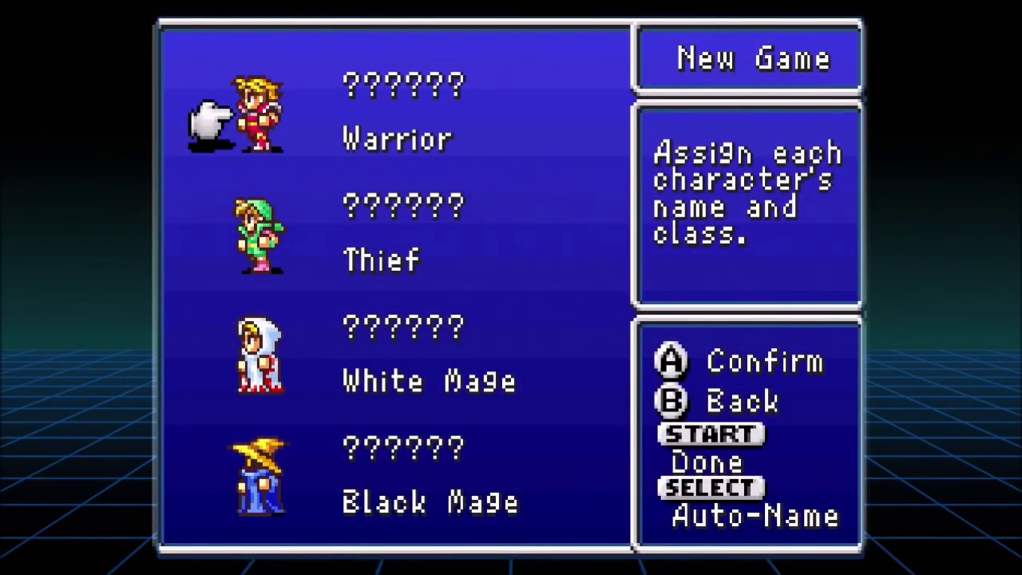
key(Down)
key(BackSpace)
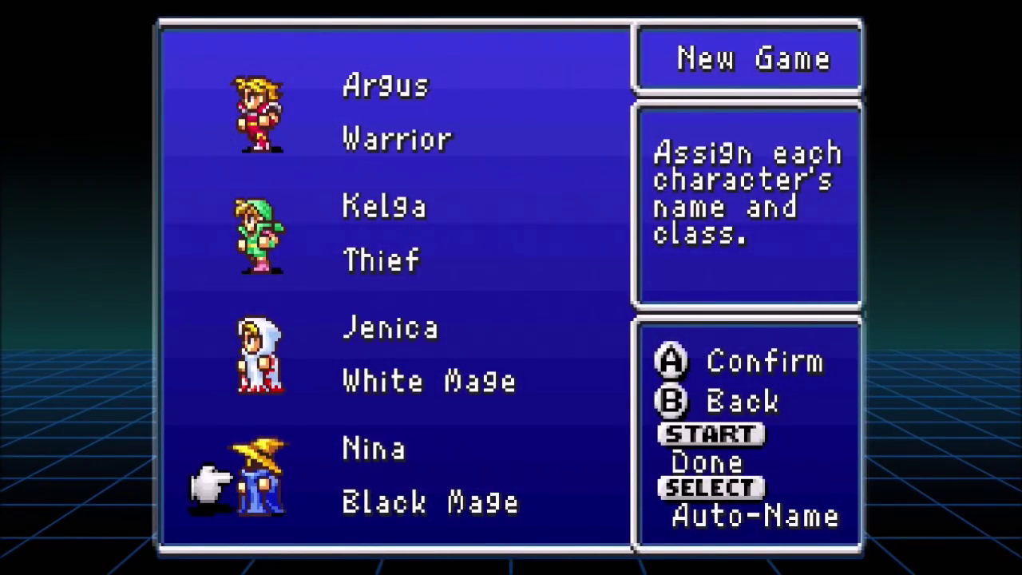
key(Return)
key(BackSpace)
key(Return)
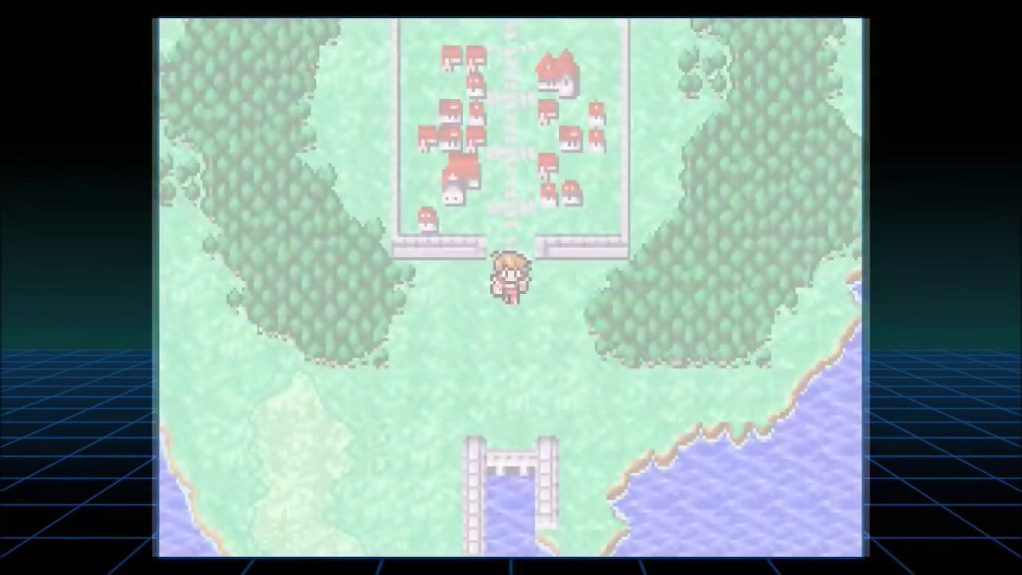
key(Left)
key(Down)
key(Right)
key(Up)
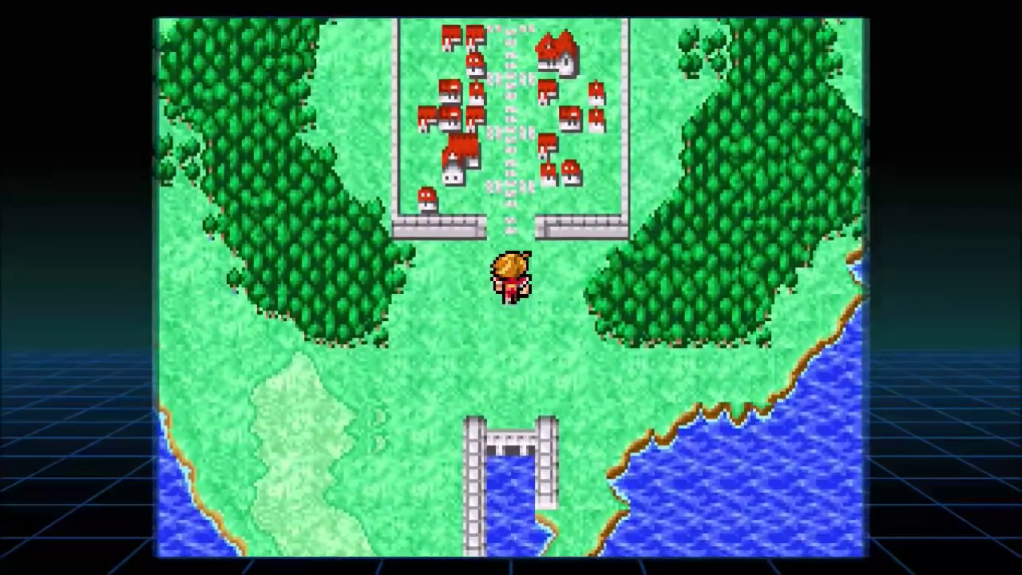
key(Down)
key(Up)
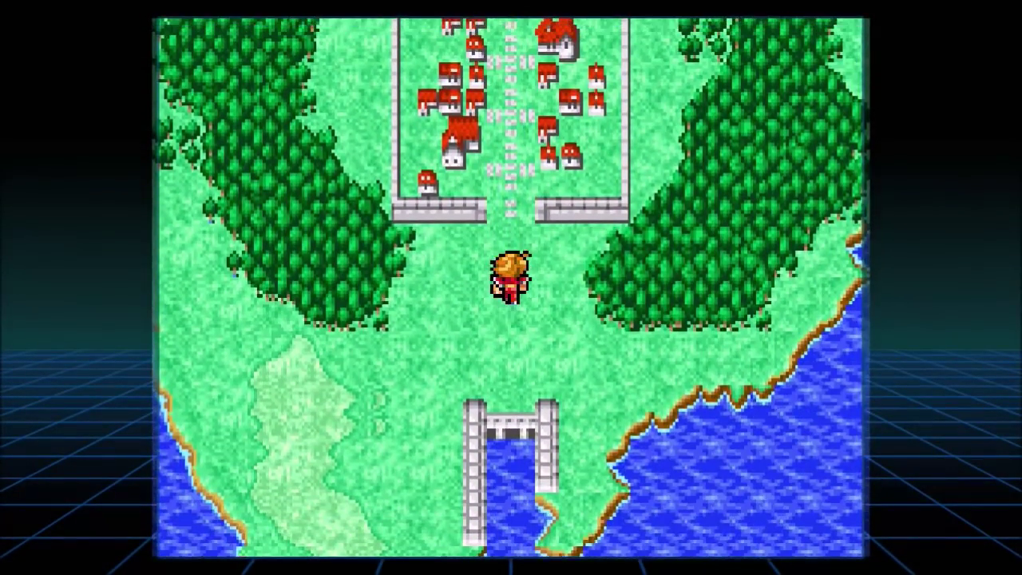
key(Up)
key(Down)
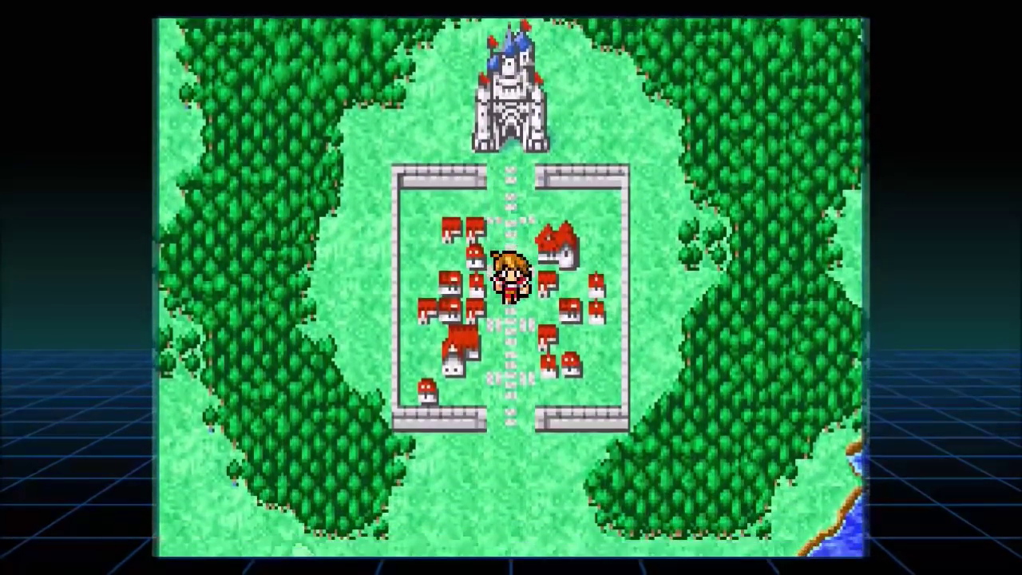
key(Down)
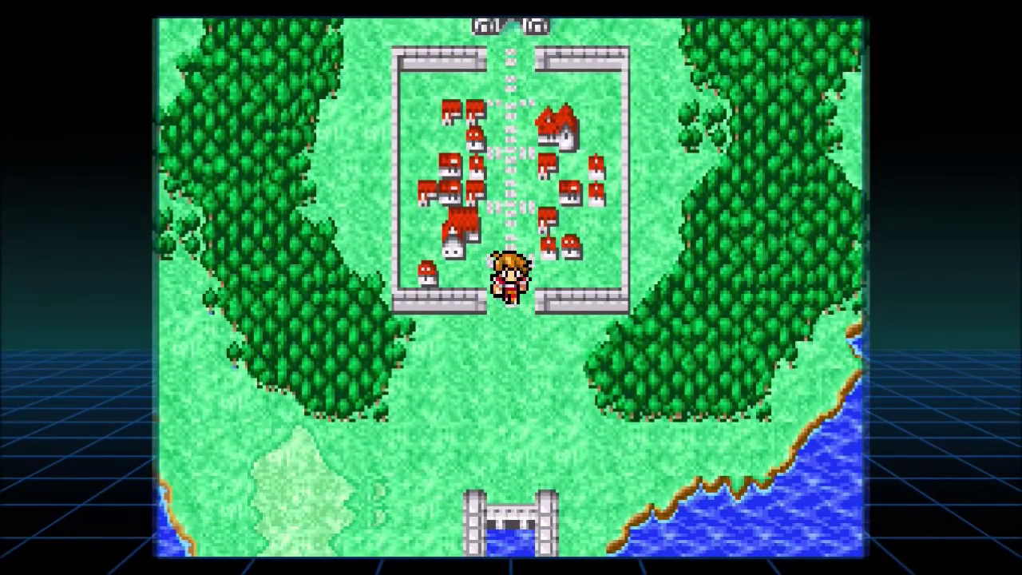